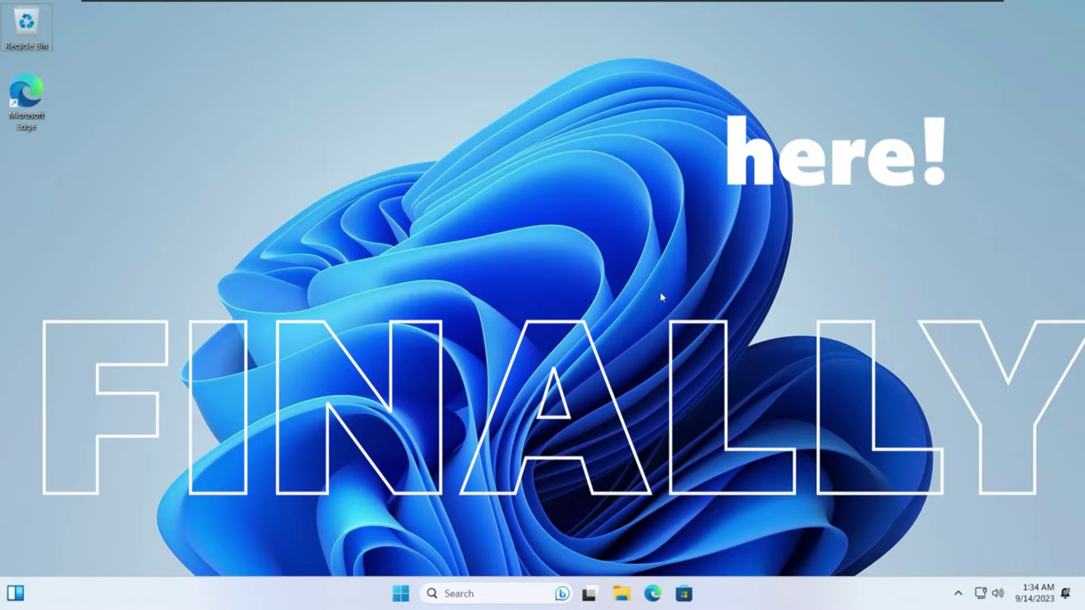
- Scroll through the Start menu's All apps list and expand the Accessibility folder
left_click(411, 596)
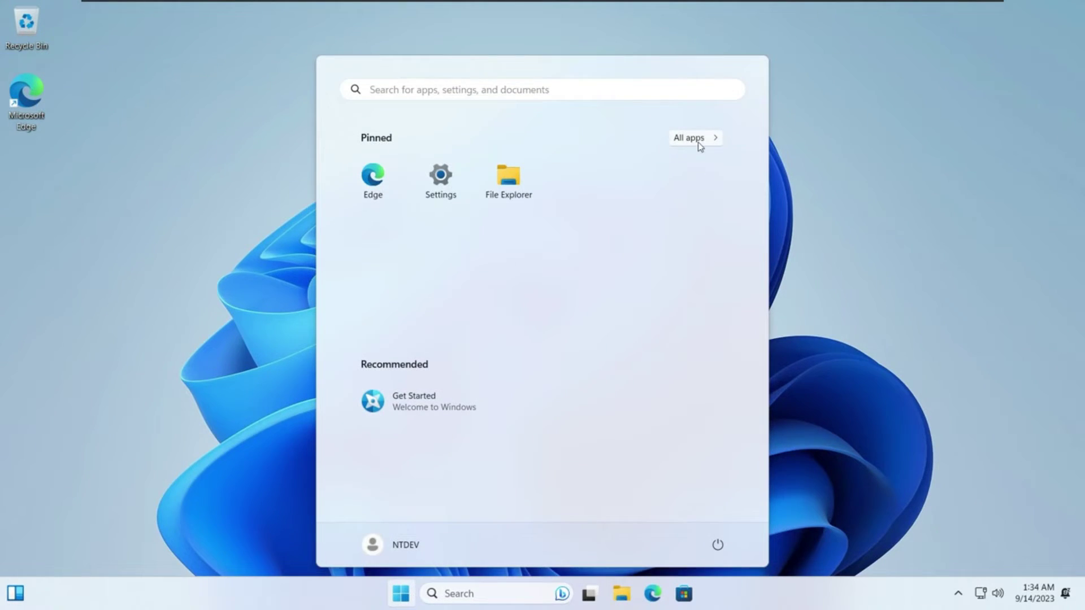
left_click(701, 140)
scroll(704, 215, "down", 3)
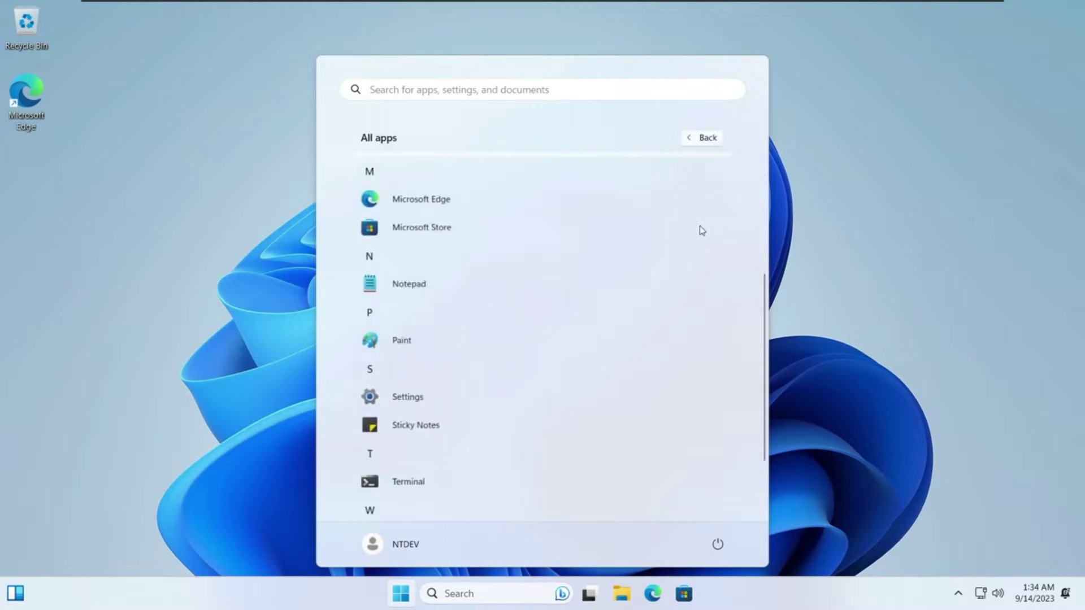
scroll(701, 255, "down", 2)
scroll(686, 288, "up", 5)
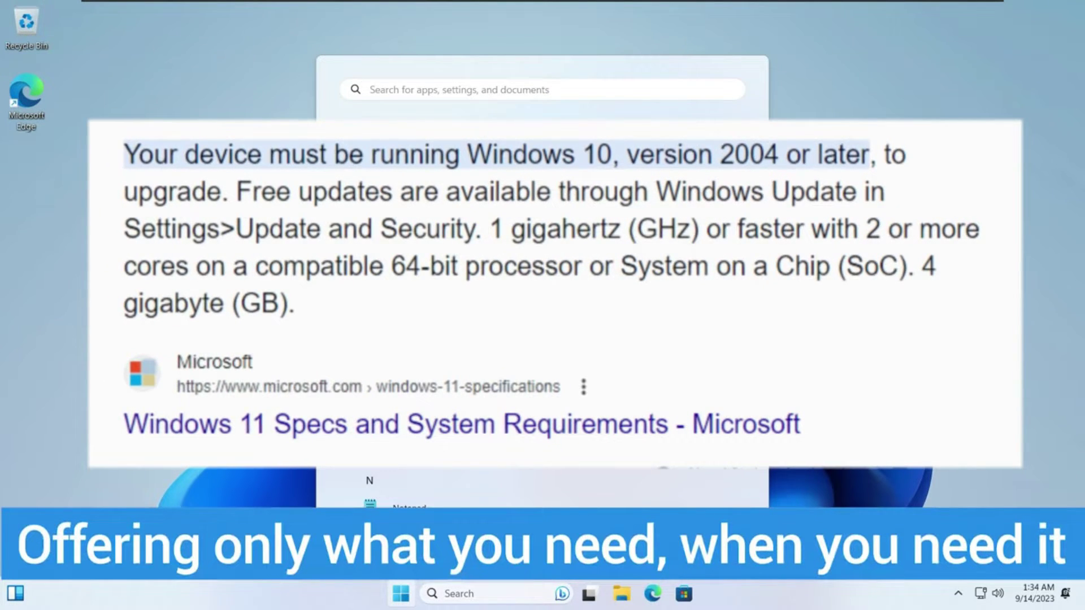
left_click(680, 203)
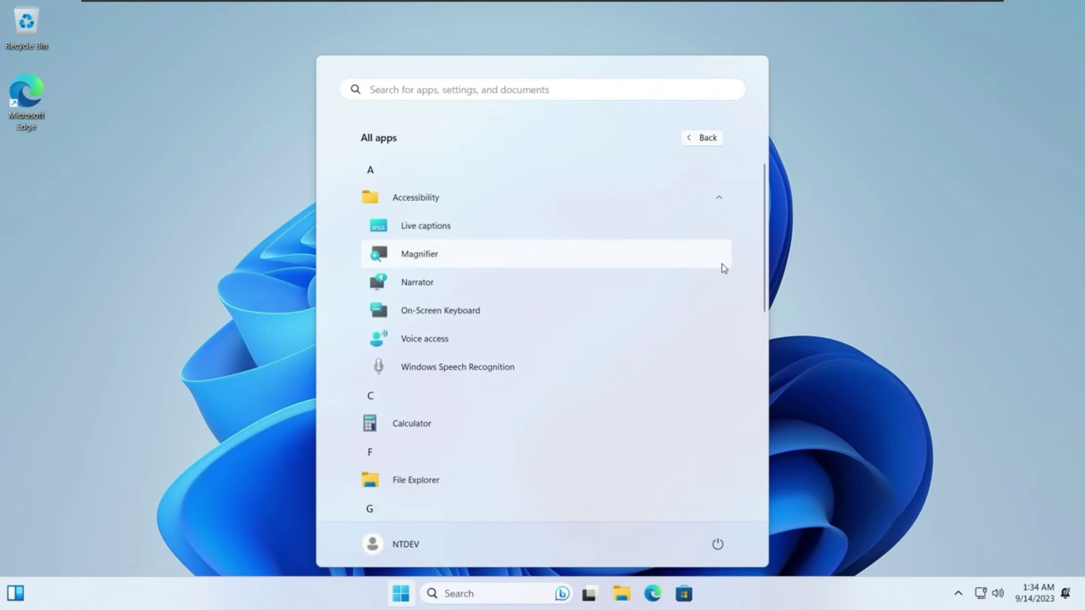
scroll(742, 294, "down", 3)
scroll(742, 294, "down", 5)
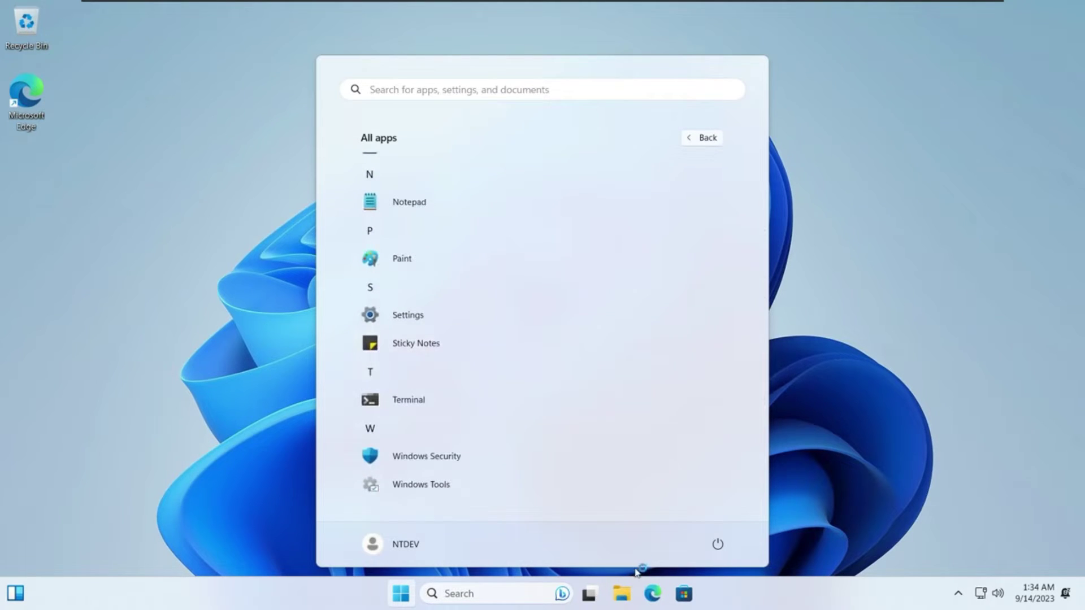
- View Local Disk (C:) properties from This PC, showing 49.6 GB free of 59.1 GB
left_click(630, 594)
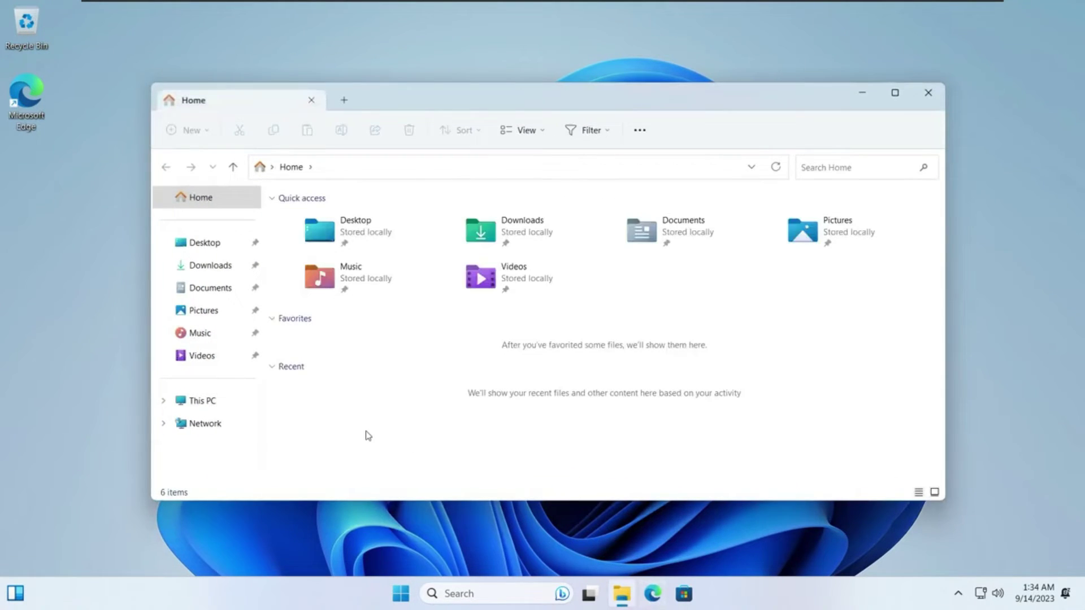
left_click(181, 402)
left_click(391, 235)
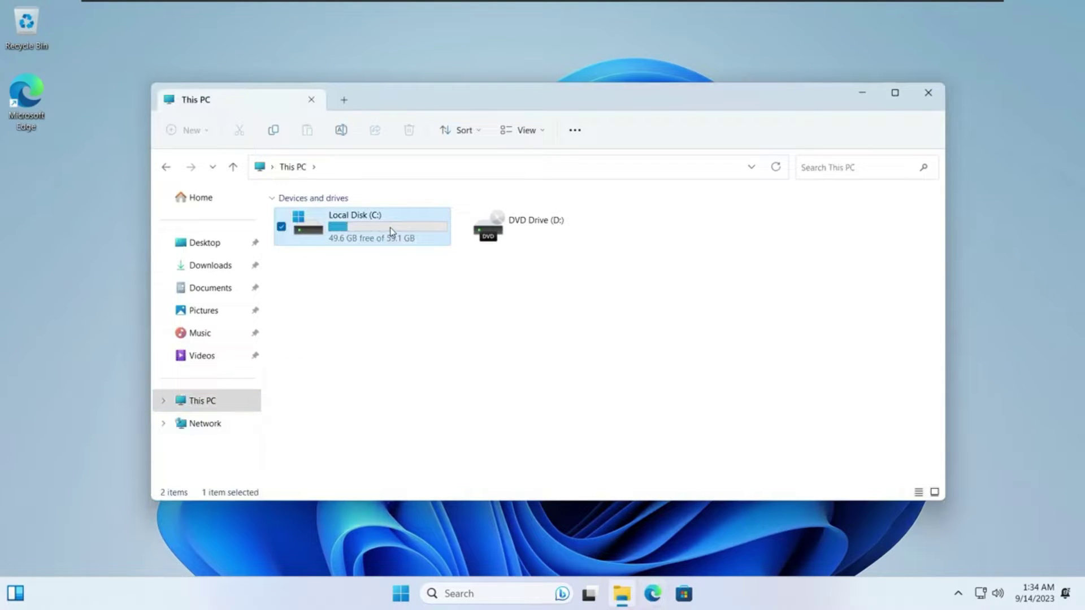
right_click(394, 235)
left_click(499, 434)
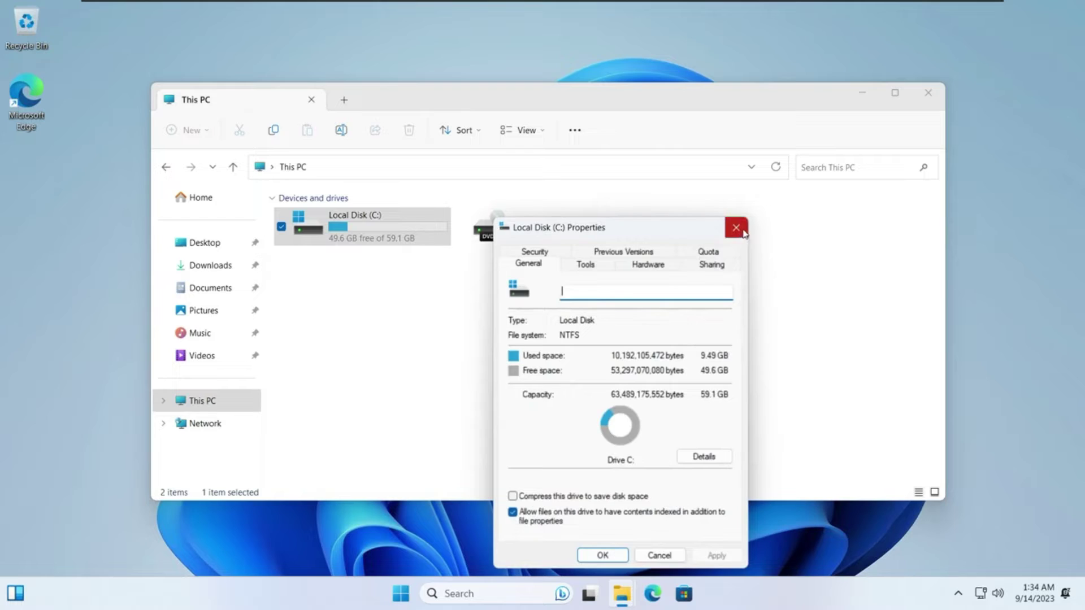
left_click(734, 225)
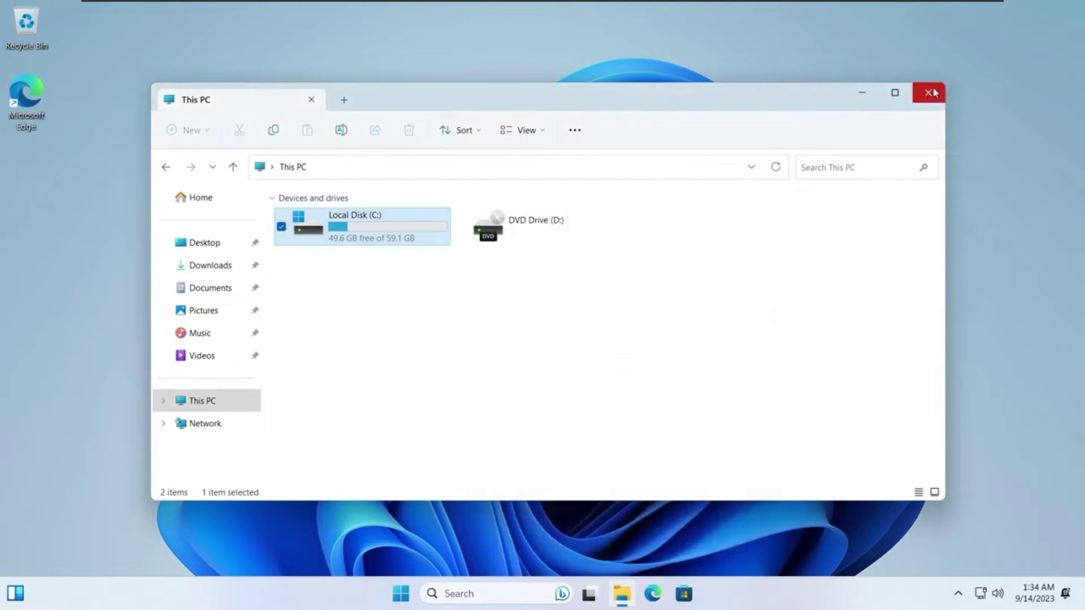
- Show Task Manager's enlarged Performance view with CPU load and 1.1 of 2.0 GB memory used
left_click(927, 92)
right_click(401, 593)
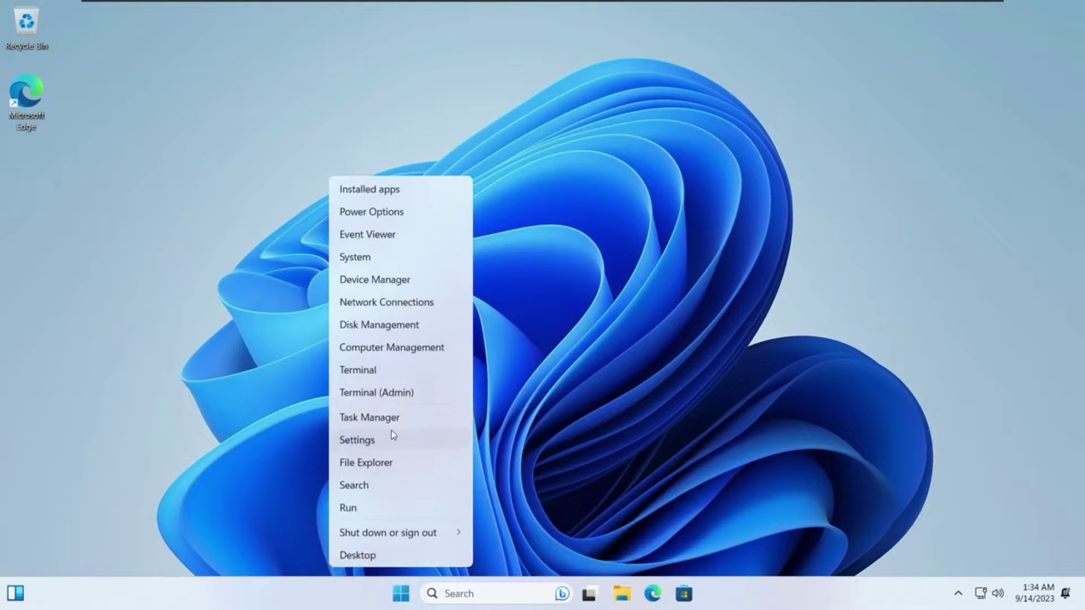
left_click(390, 413)
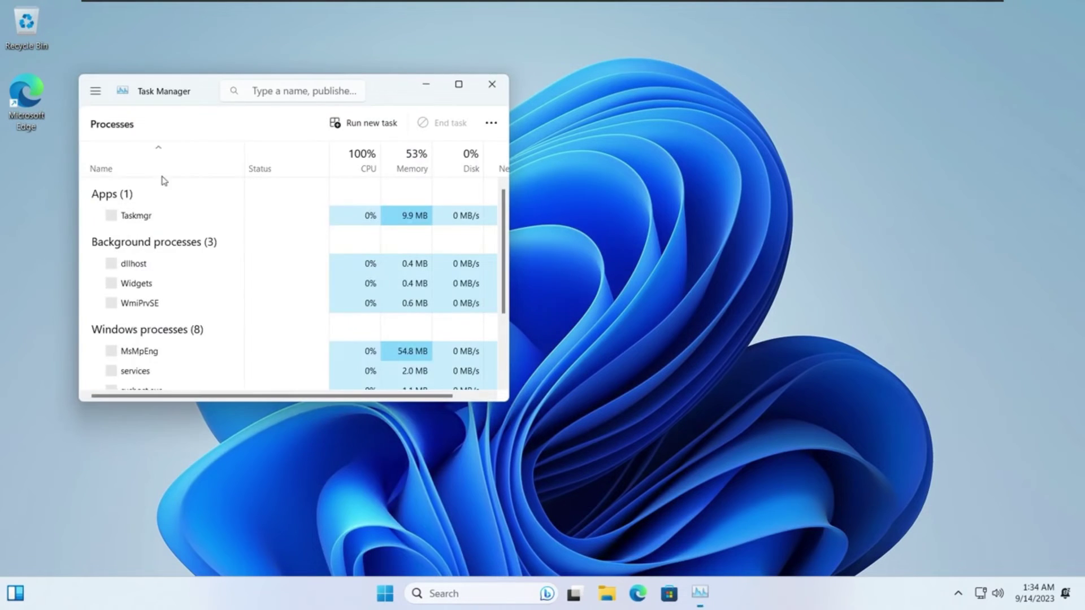
left_click(97, 97)
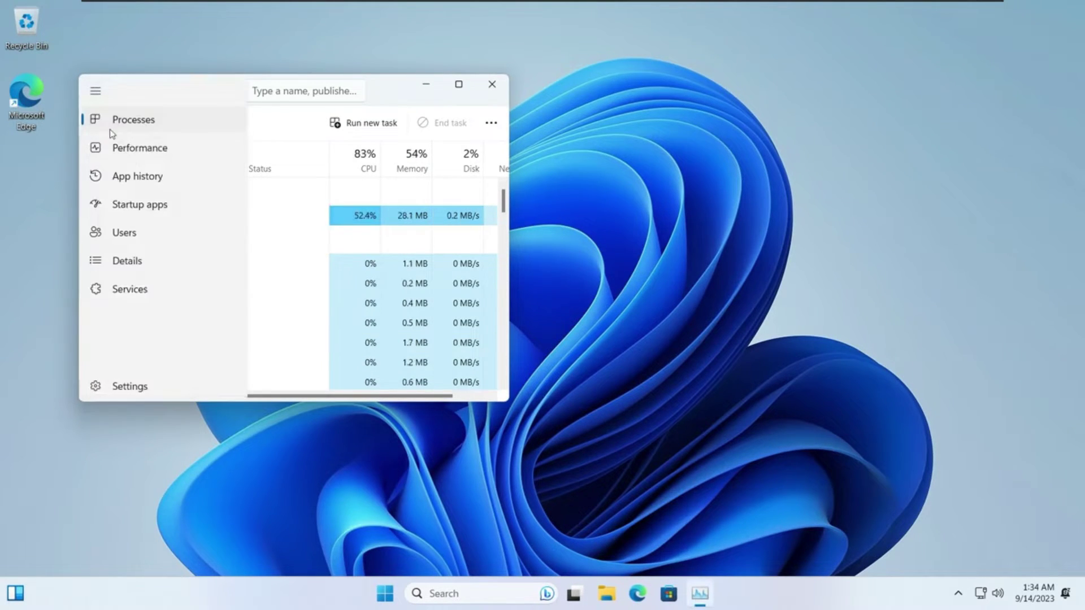
left_click(141, 150)
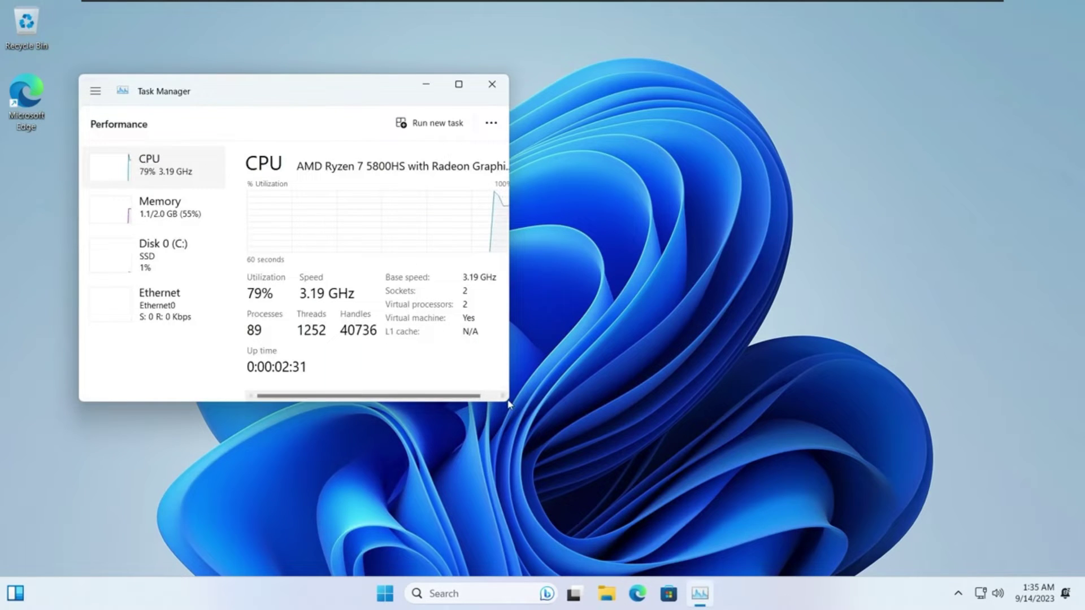
left_click_drag(505, 402, 549, 554)
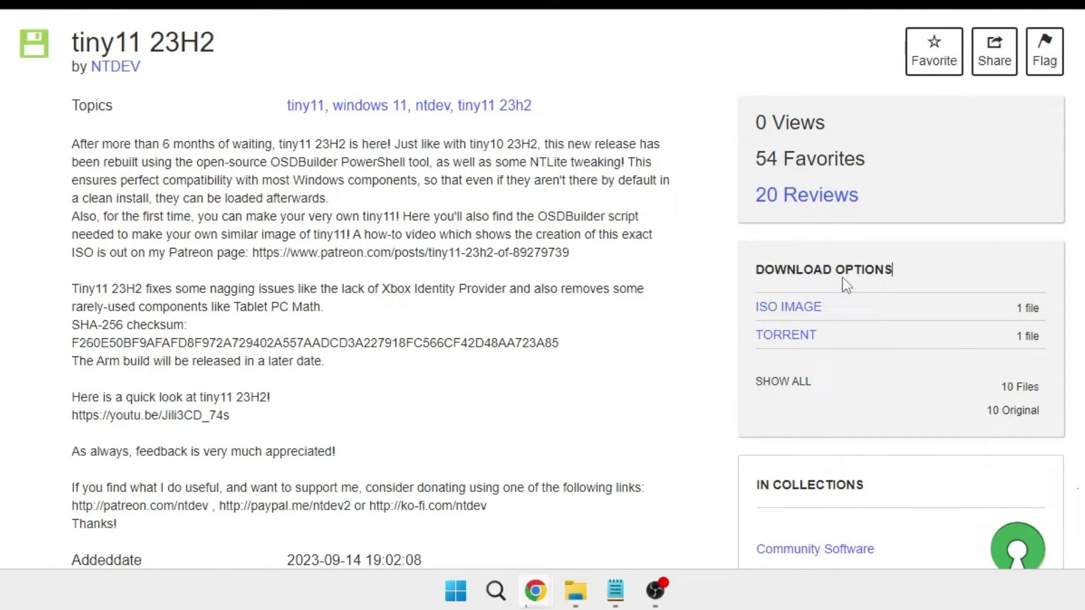
- Confirm the 4.2 GB tiny11 23H2 x64.iso is listed in Chrome's recent downloads
mouse_move(790, 310)
left_click(1017, 31)
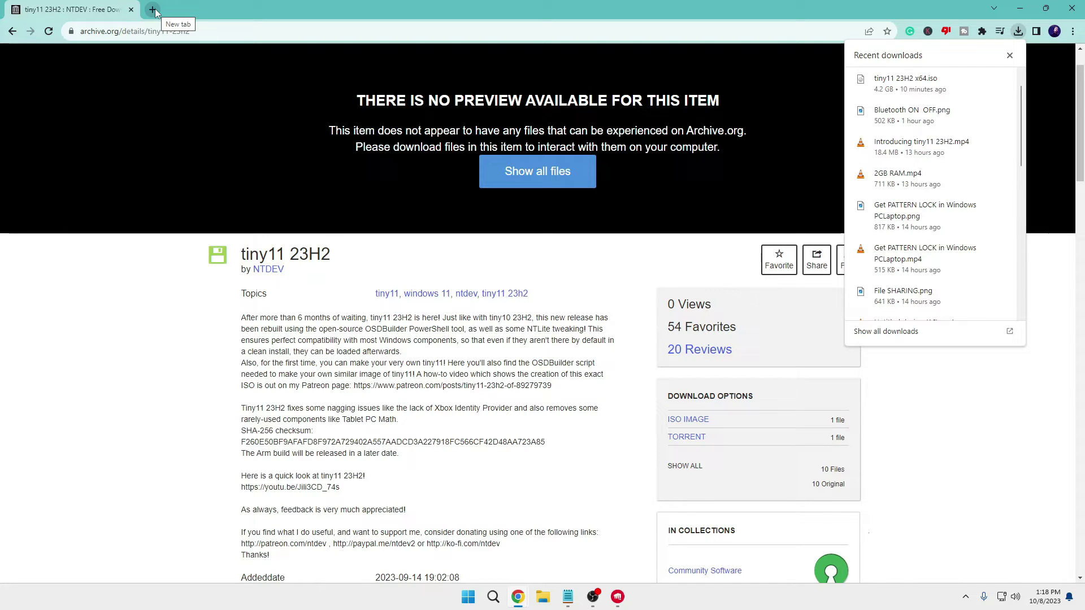
- Search 'rufus' in a new Chrome tab and scroll to the Rufus download section
left_click(154, 10)
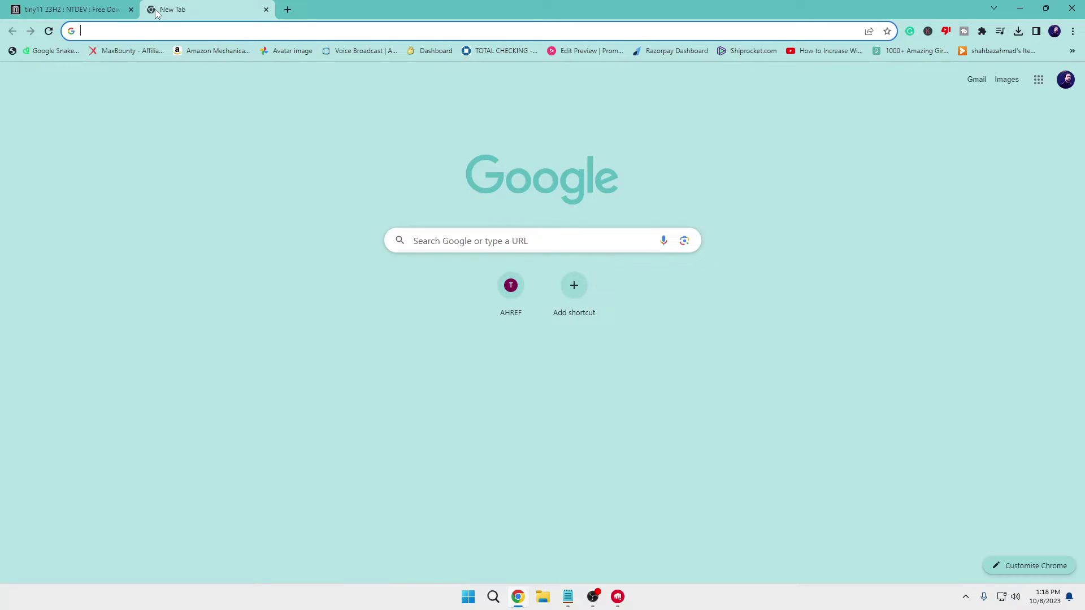
type("rufus.ie")
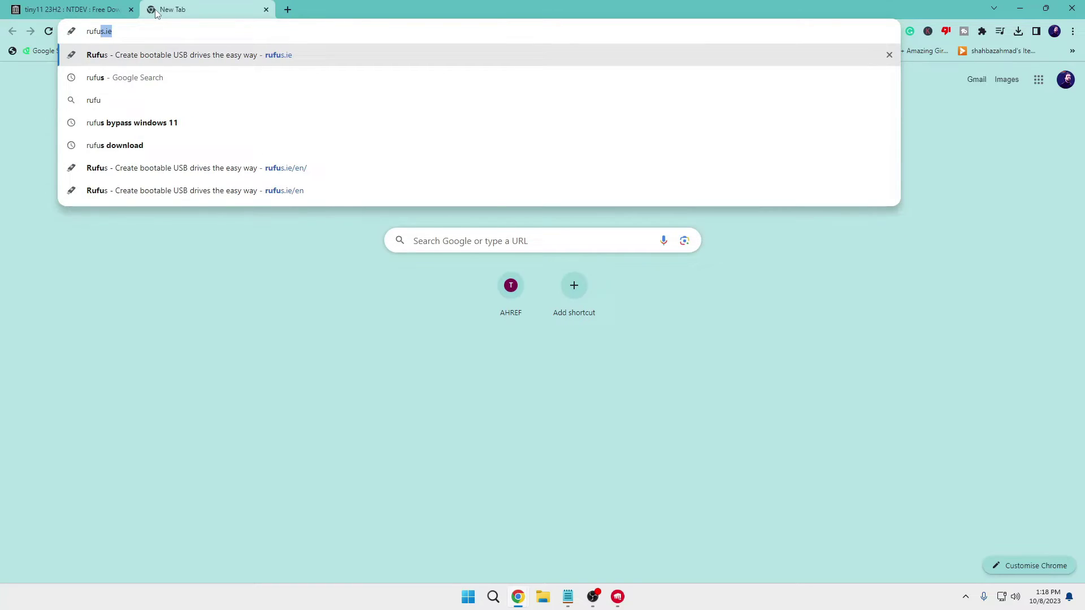
key("Return")
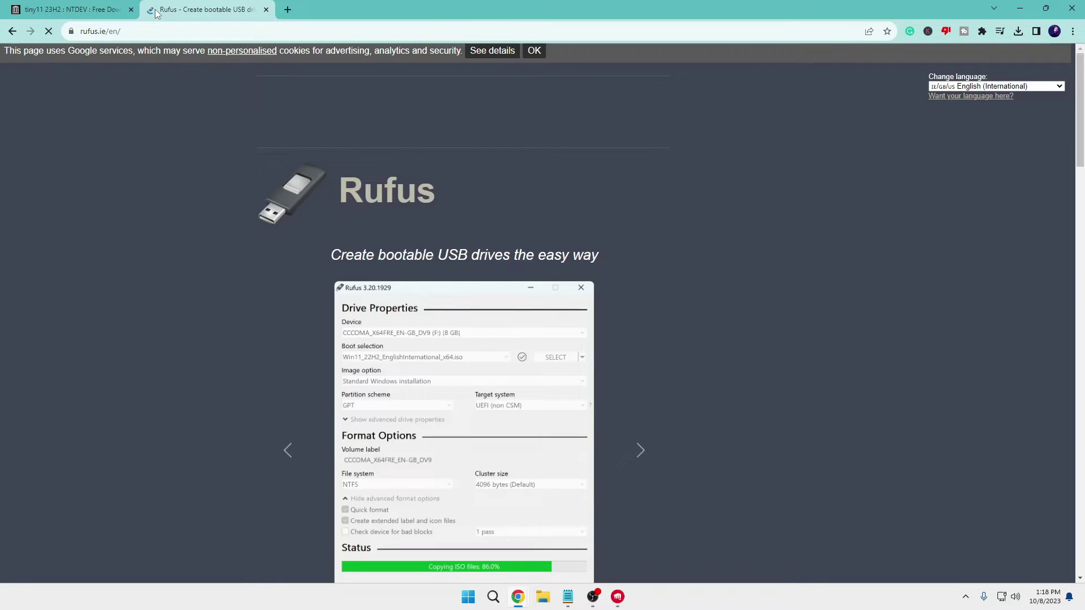
scroll(261, 225, "down", 5)
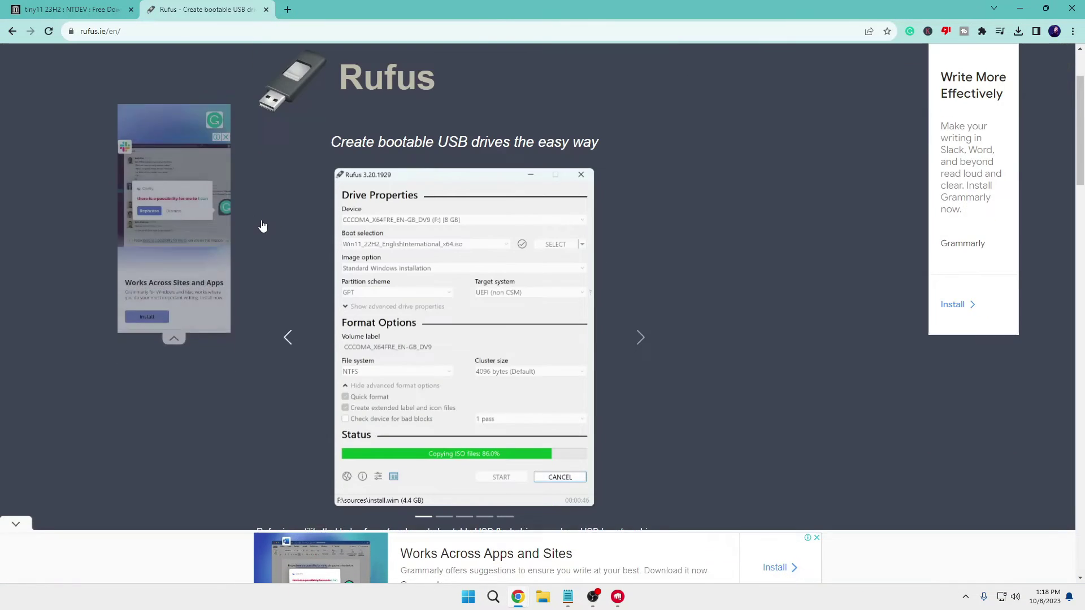
scroll(281, 230, "down", 7)
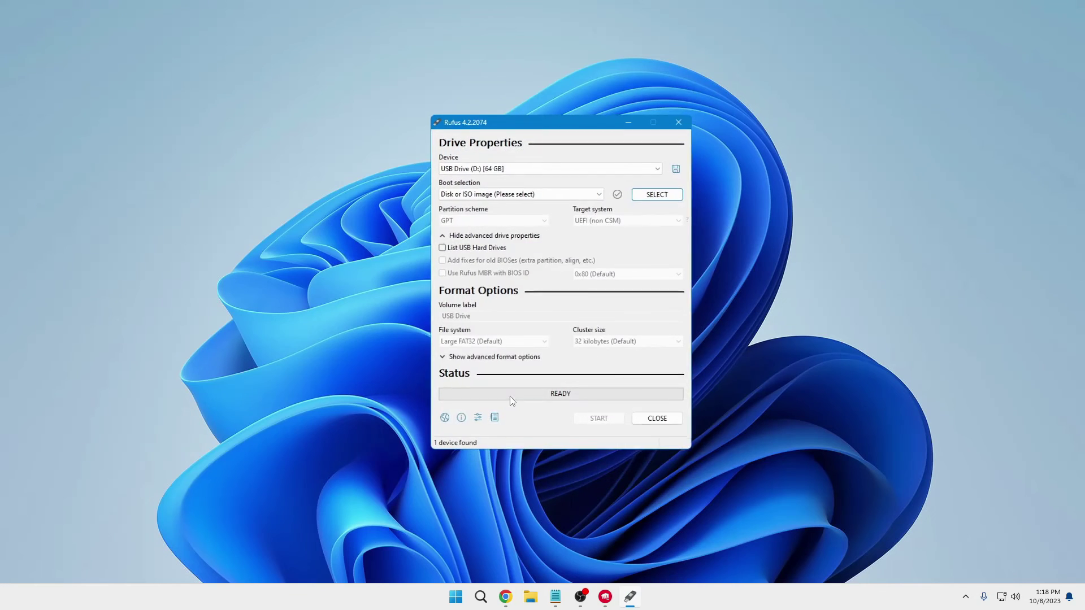
- Keep USB Drive (D:) [64 GB] selected as the Rufus target device
mouse_move(563, 117)
left_mouse_down()
mouse_move(547, 100)
mouse_move(542, 126)
mouse_move(572, 118)
mouse_move(545, 119)
left_mouse_up()
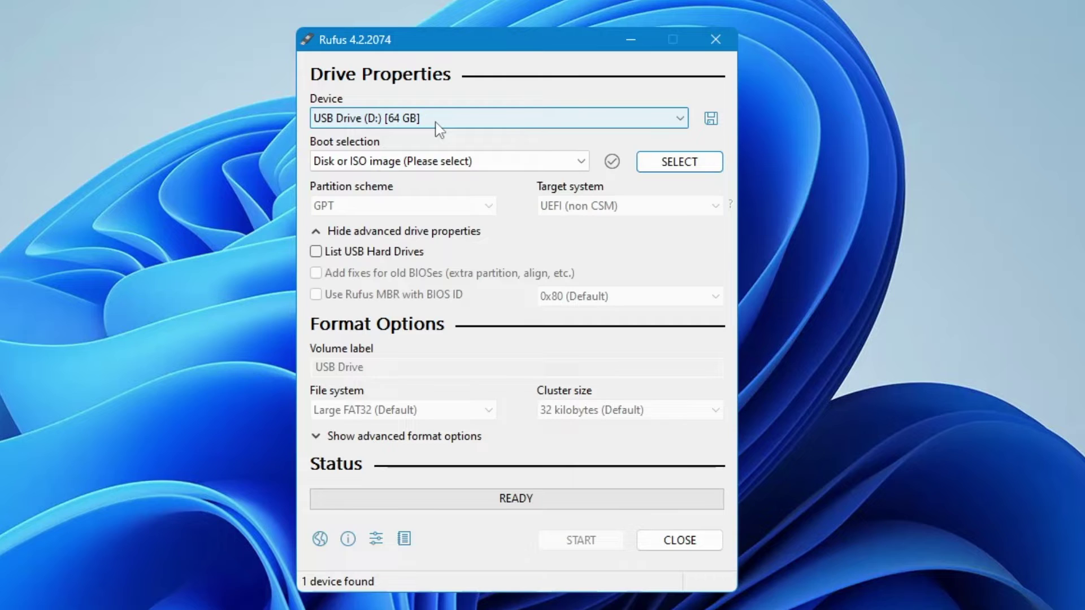
left_click(436, 121)
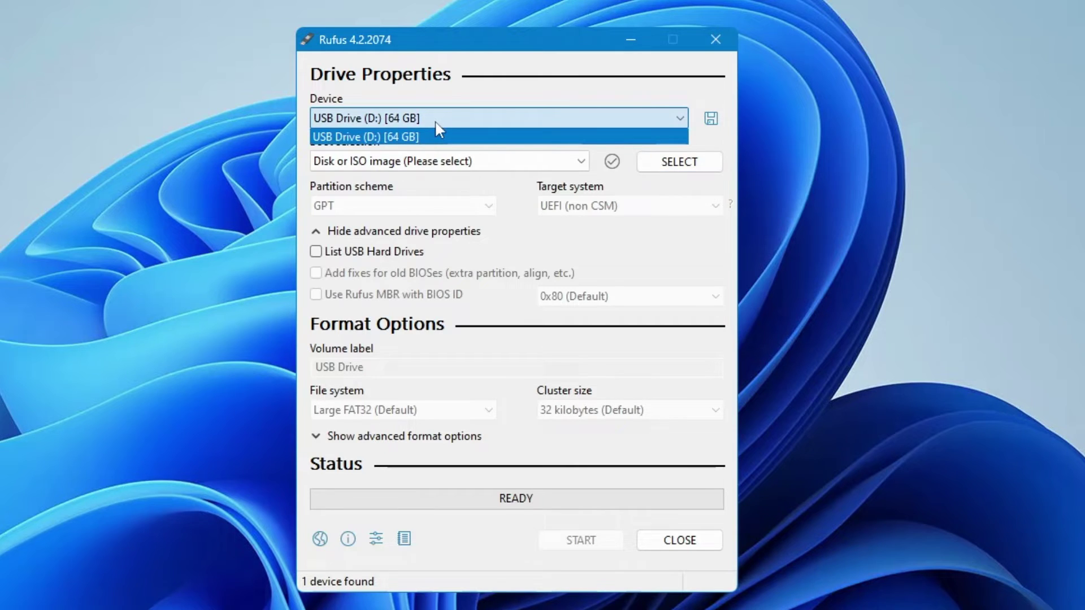
left_click(448, 119)
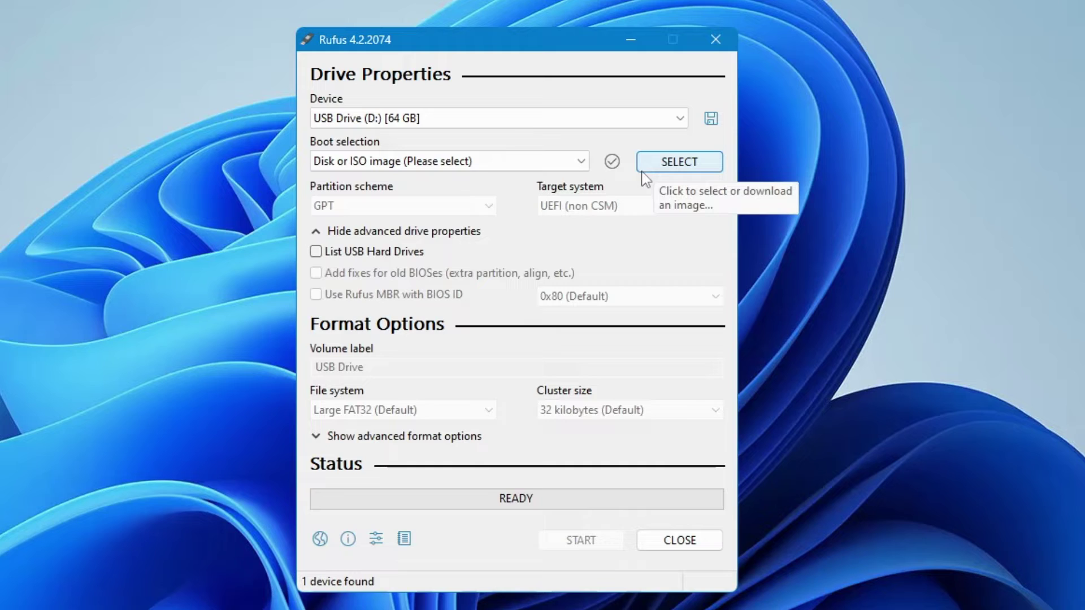
- Load tiny11 23H2 x64.iso from Downloads as the boot image and start the write
left_click(656, 167)
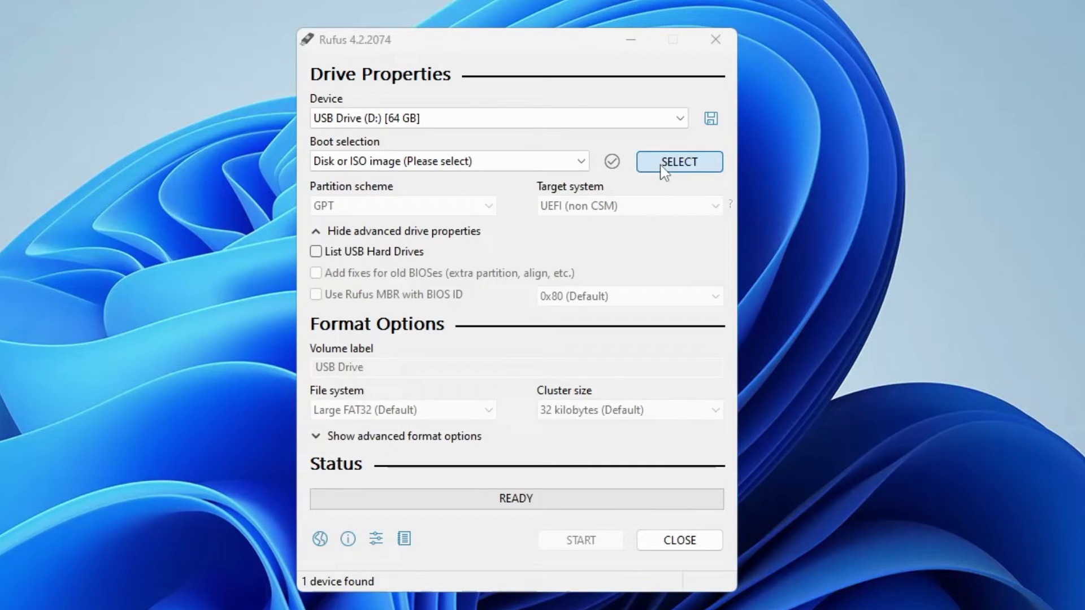
left_click(531, 233)
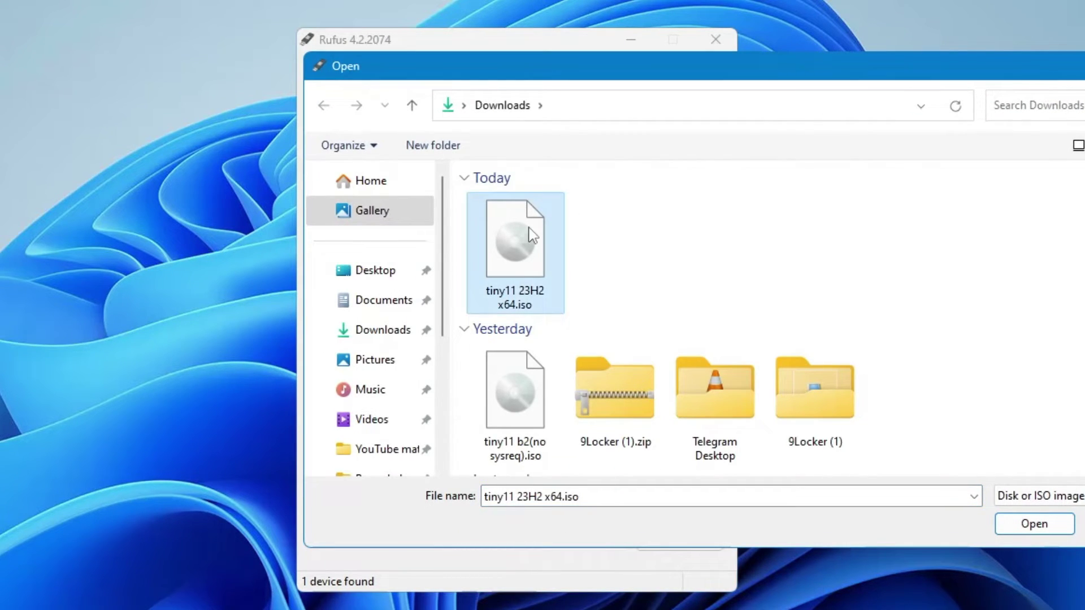
left_click(1042, 531)
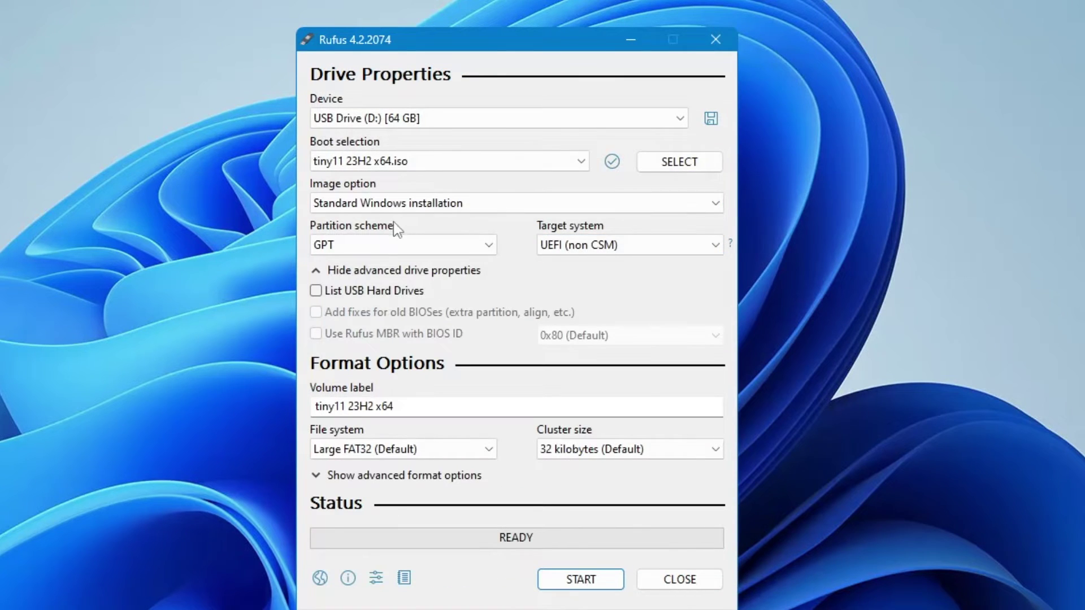
mouse_move(556, 261)
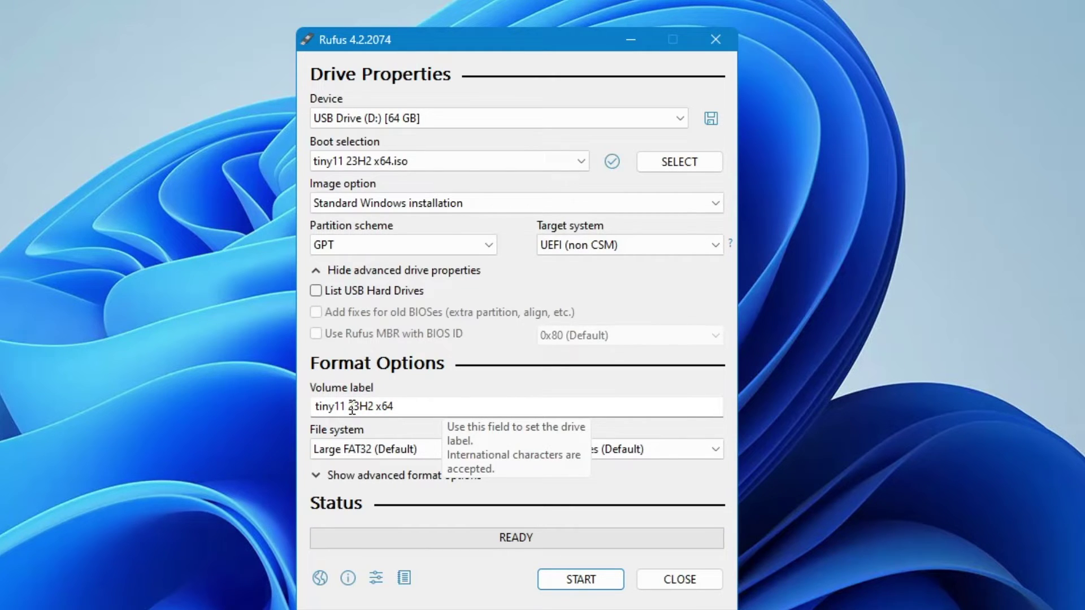
left_click(581, 579)
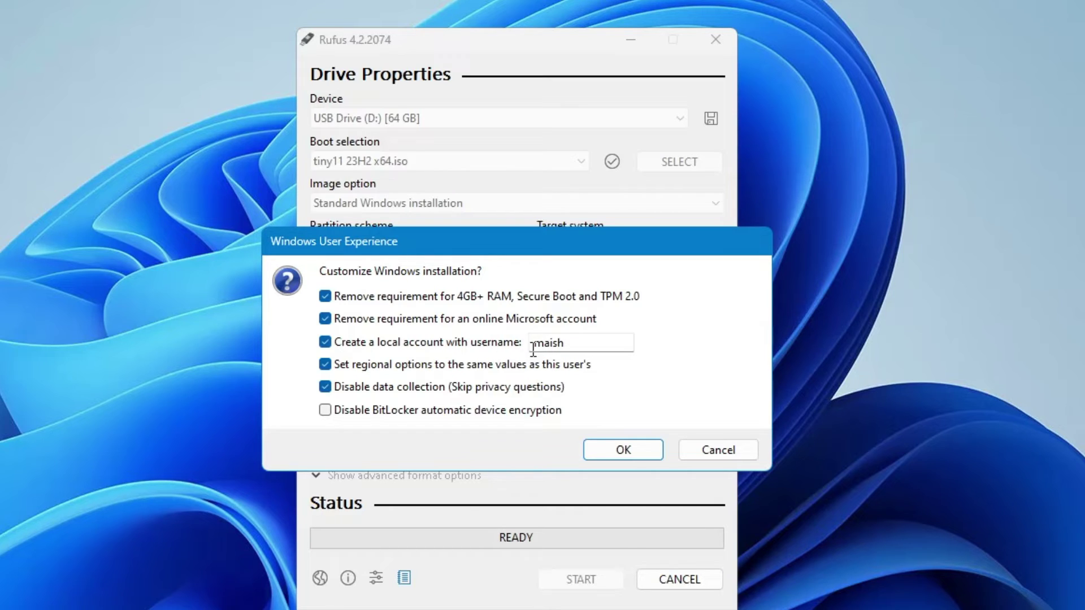
- Rename the local account to MyPC, keeping the requirement and online-account bypasses checked
left_click_drag(579, 346, 528, 346)
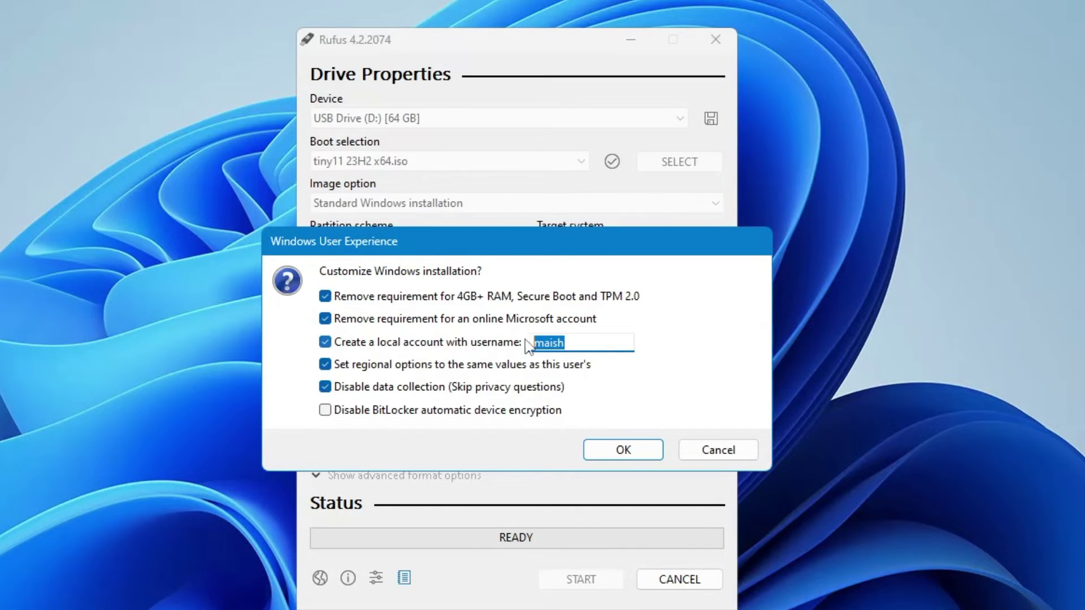
type("MyPC")
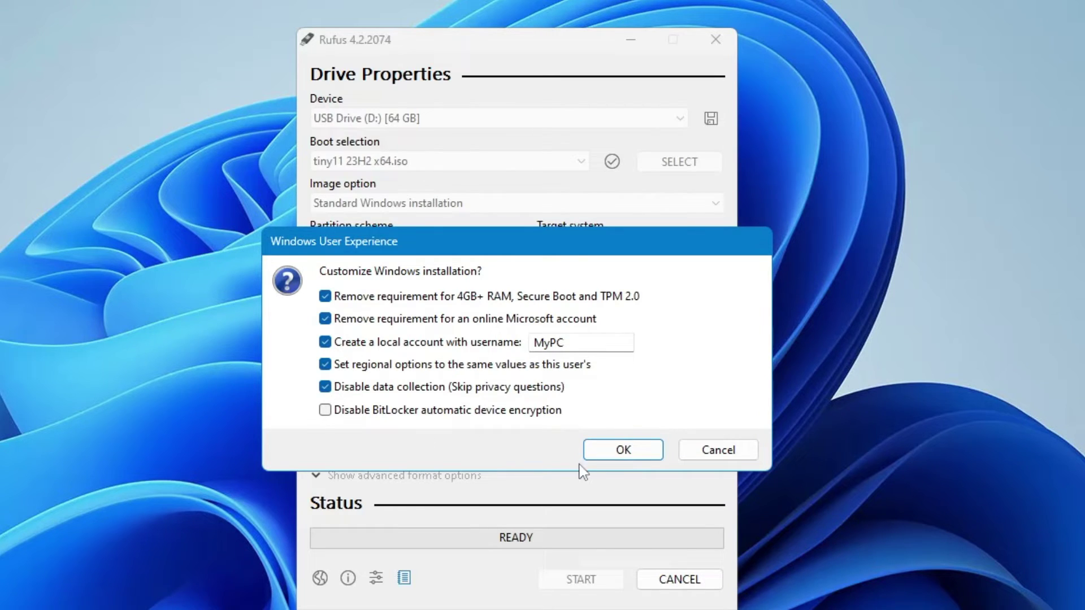
left_click(623, 451)
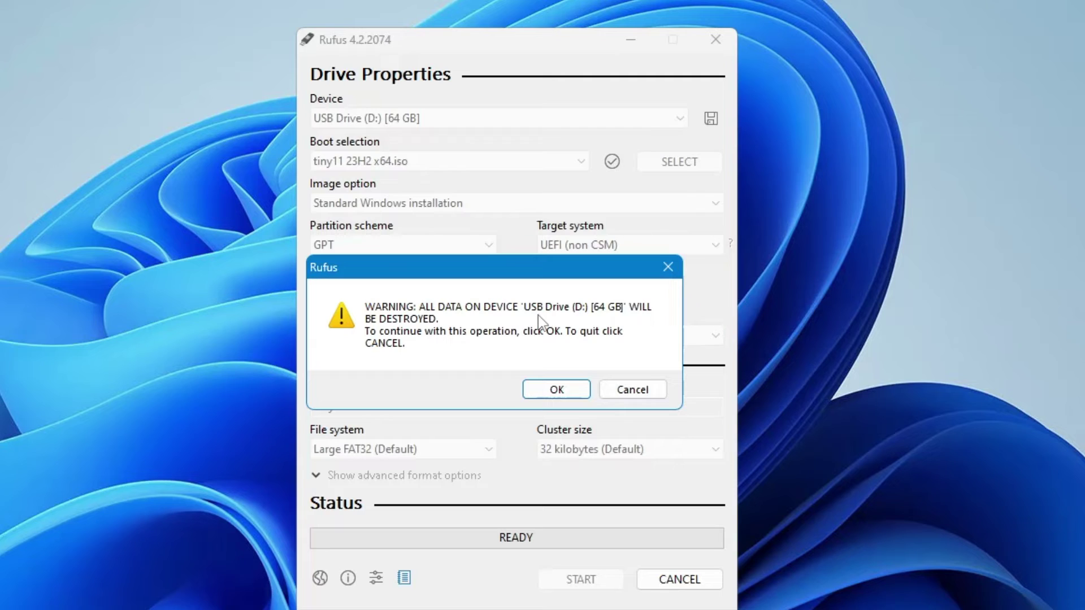
- Accept erasing USB Drive (D:), let the tiny11 write finish, and close Rufus
left_click(557, 390)
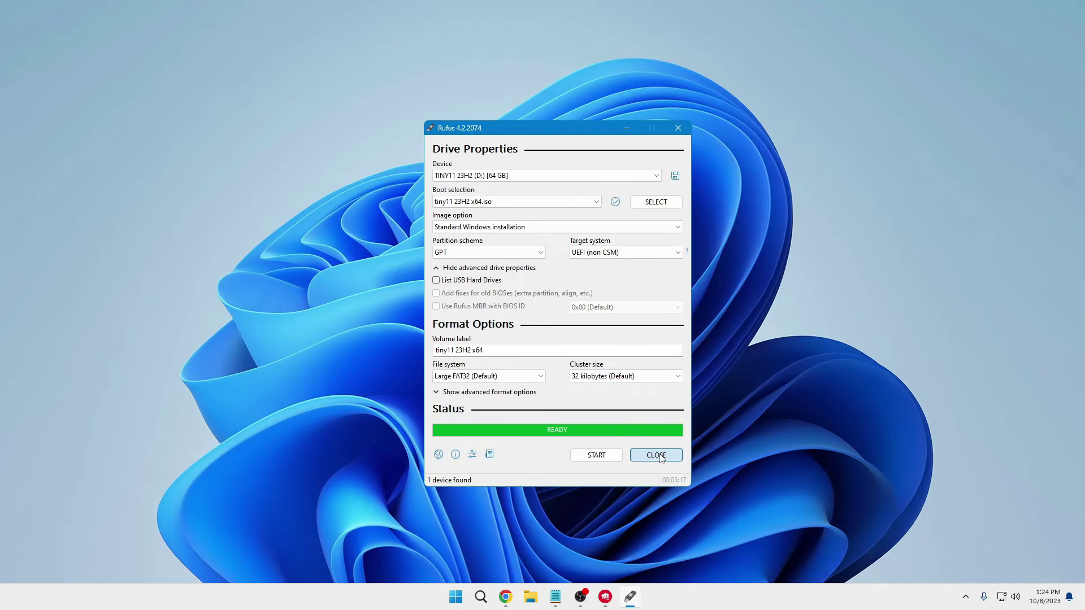
left_click(656, 455)
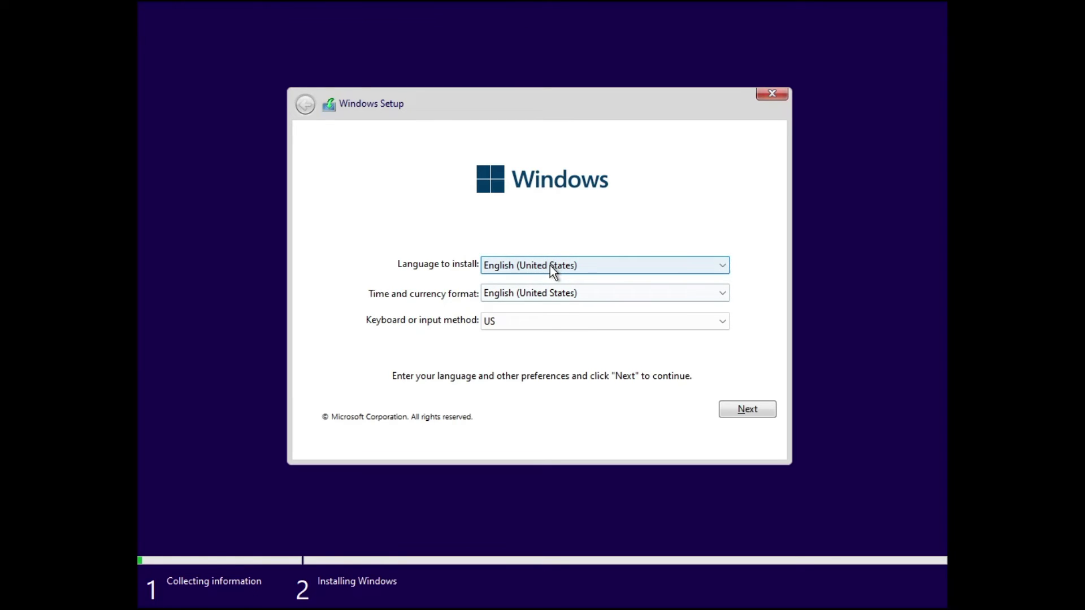
- Accept default language and license, install to the 44 GB unallocated drive, finish first-run setup
left_click(760, 411)
left_click(334, 412)
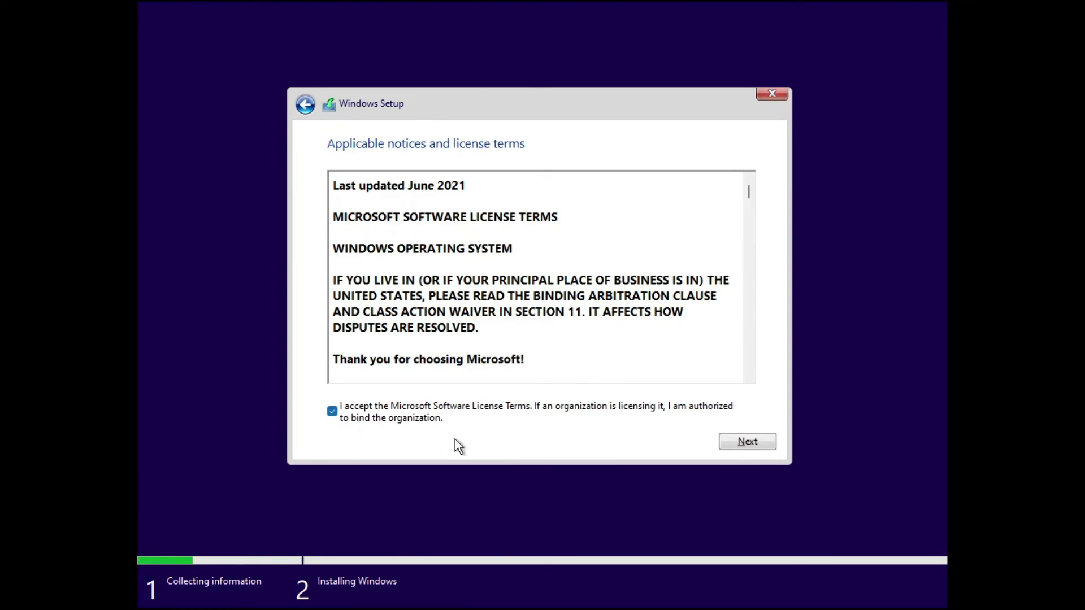
left_click(747, 443)
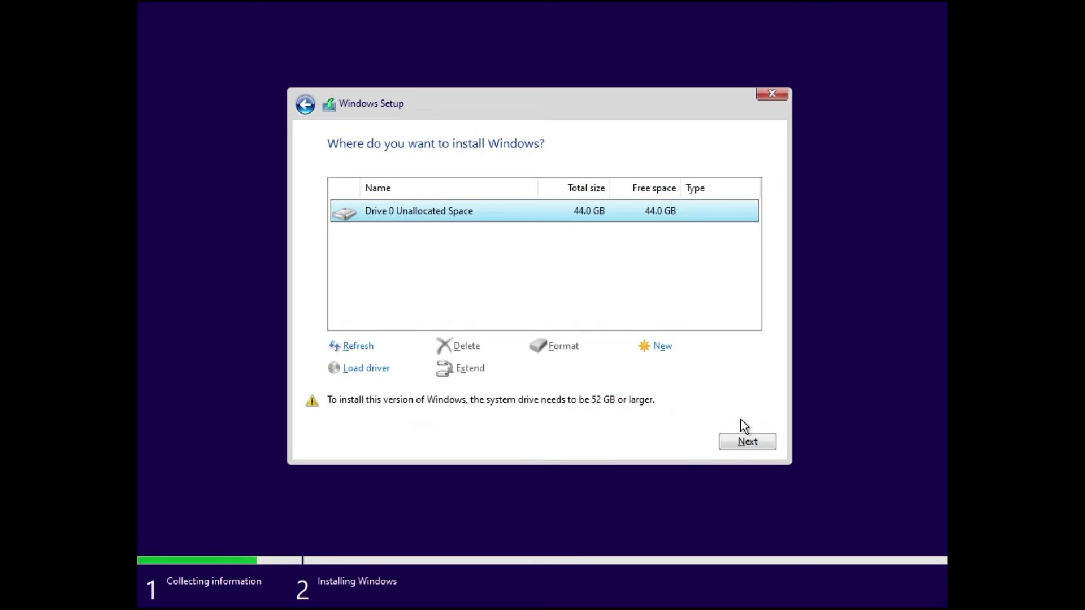
left_click(740, 441)
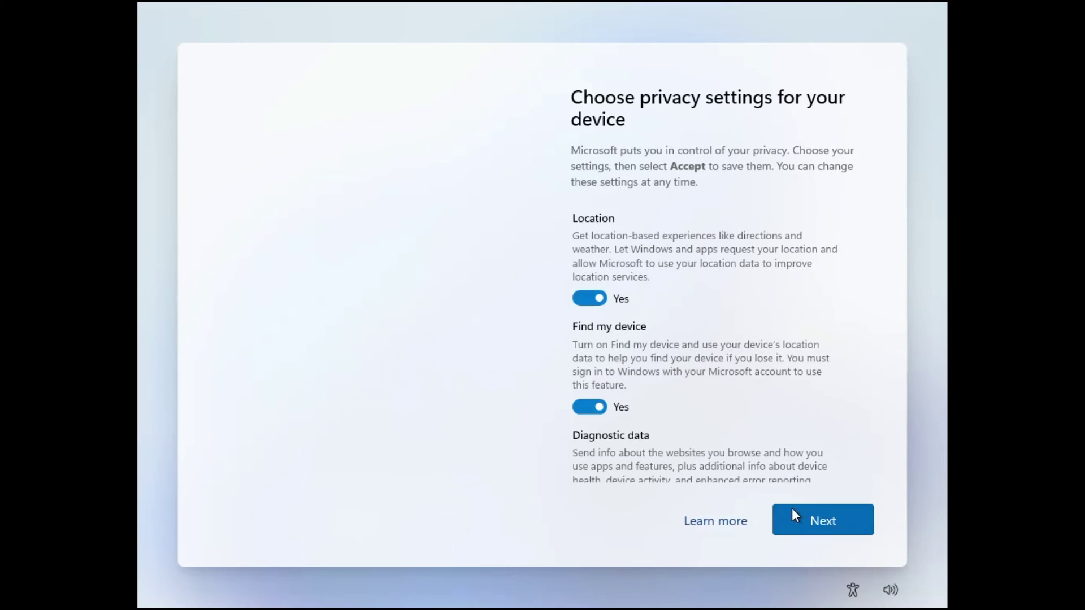
left_click(793, 512)
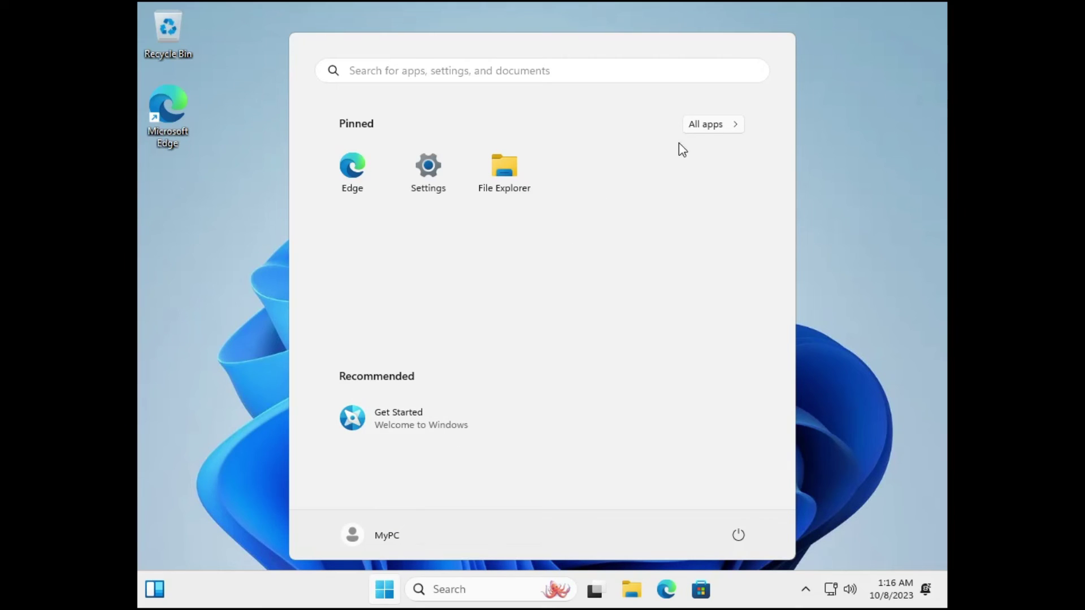
- Browse the lean All apps list from Accessibility to Windows Tools, then bring up the Win+X menu
left_click(726, 125)
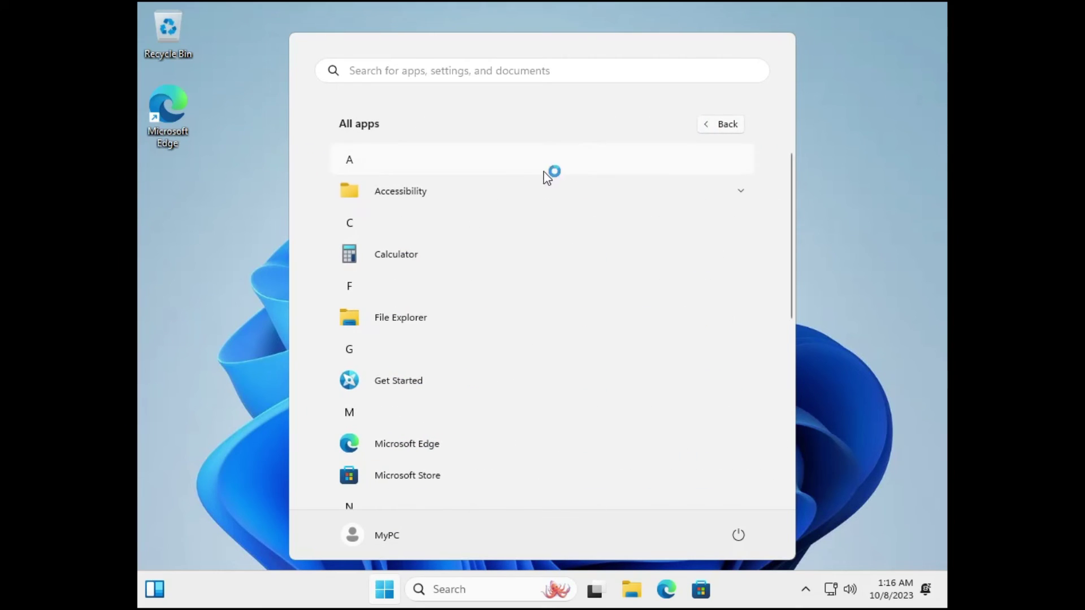
scroll(406, 369, "down", 2)
scroll(405, 369, "down", 4)
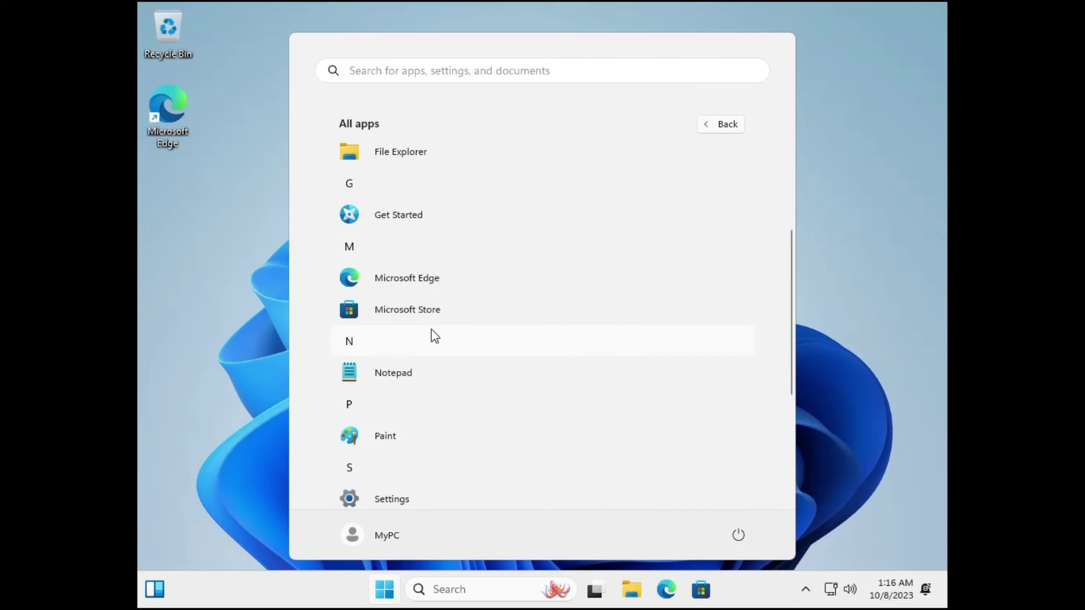
scroll(432, 336, "down", 3)
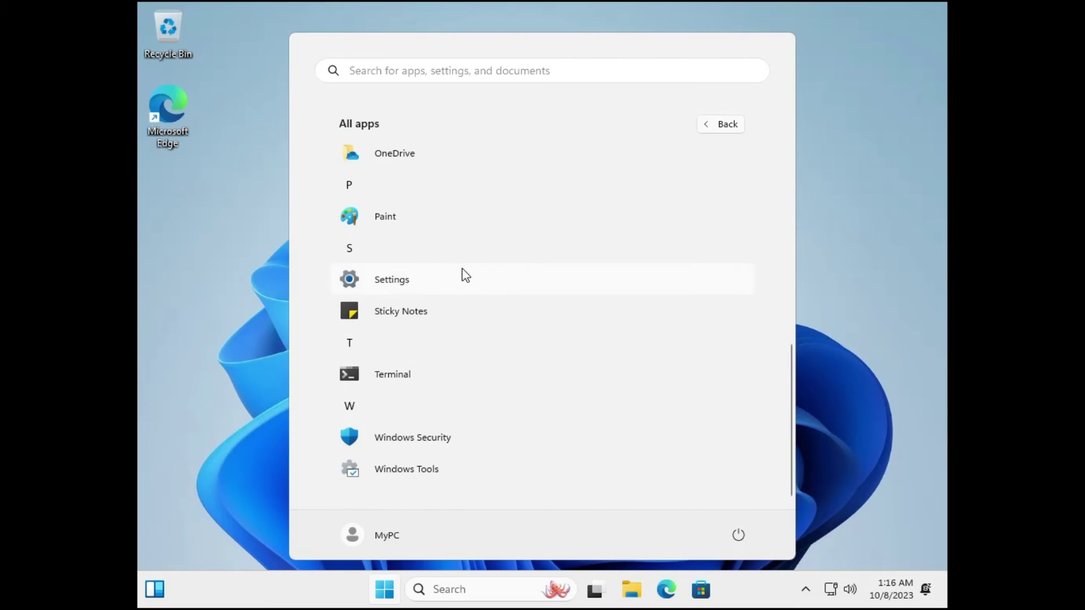
scroll(475, 403, "up", 5)
scroll(475, 403, "up", 3)
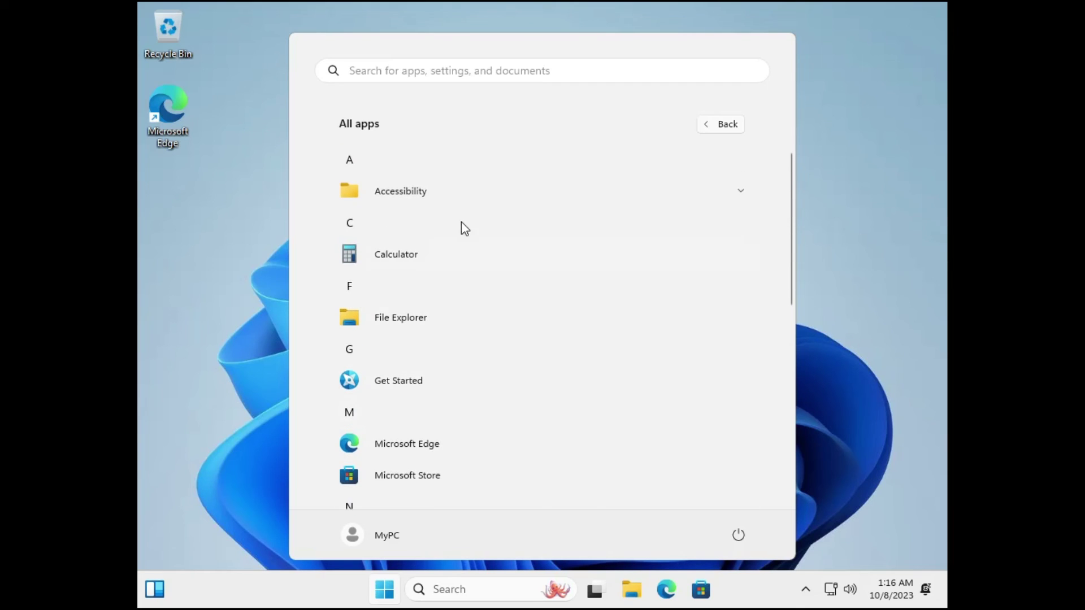
right_click(385, 589)
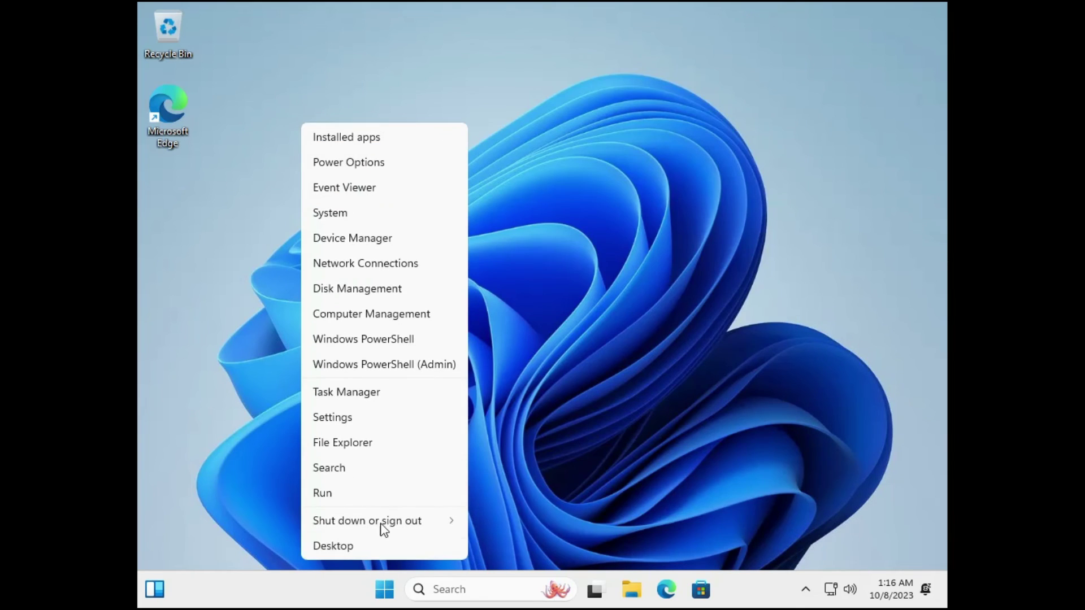
- Check Task Manager's Performance view showing 1.0 of 2.0 GB memory in use, then minimise it
left_click(367, 394)
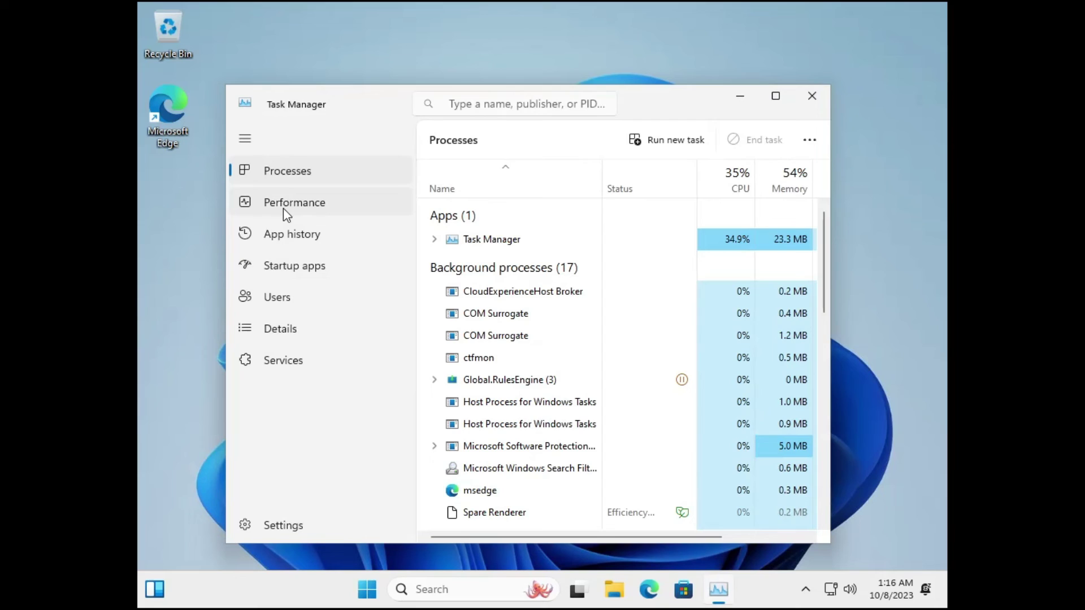
left_click(284, 209)
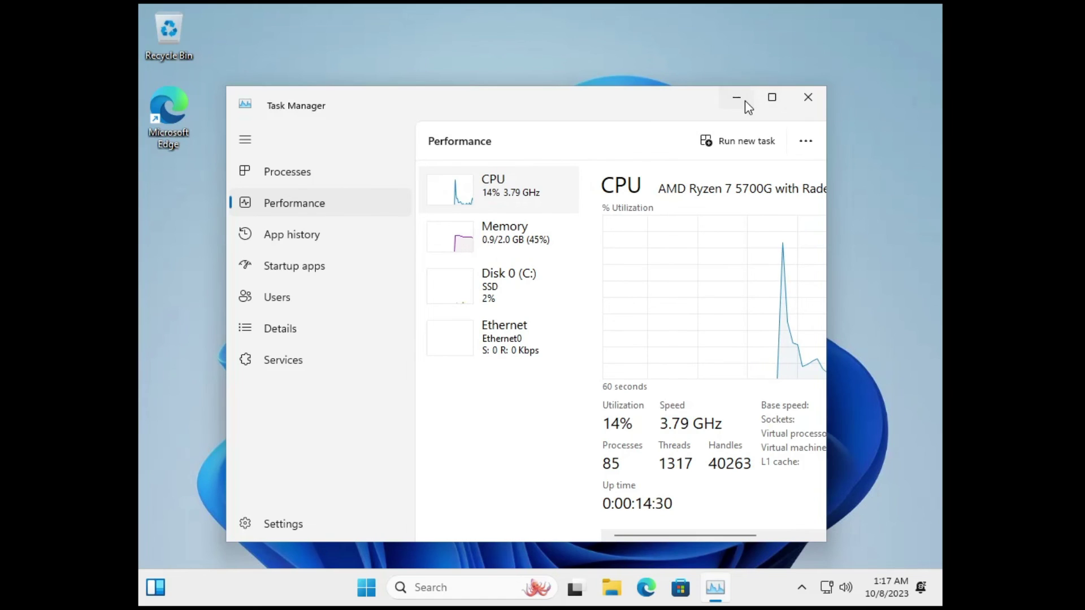
left_click(745, 101)
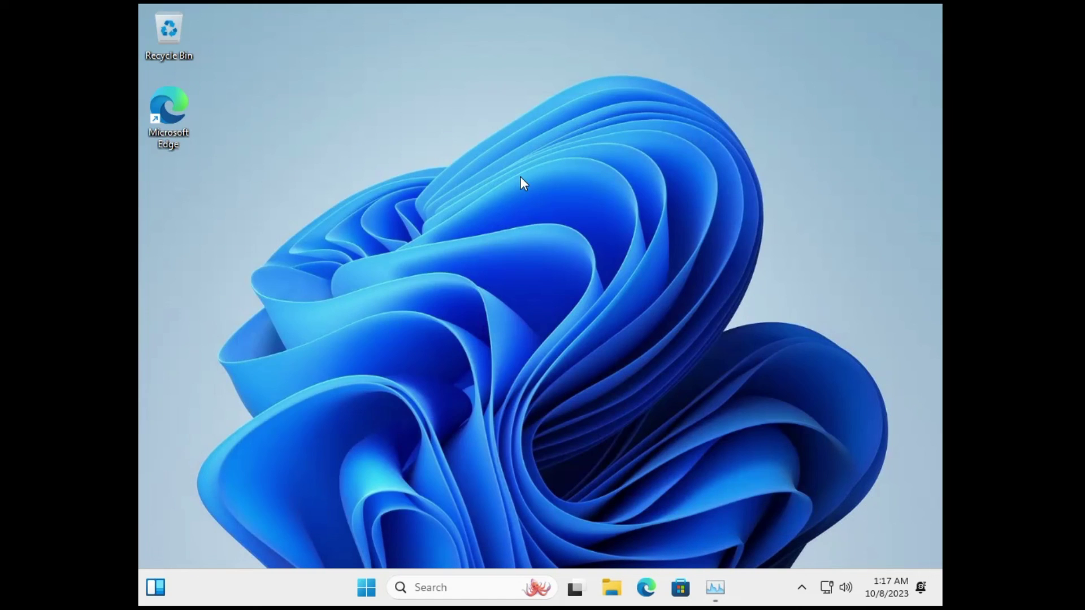